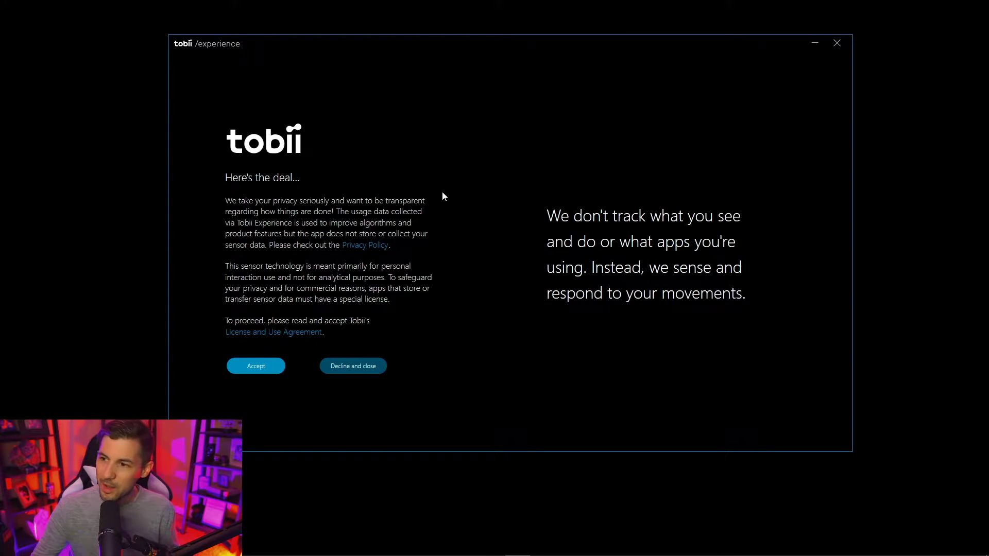
Accept the license terms and align the left and right lines with the tracker's marks.
{"action": "left_click", "coordinate": [269, 366]}
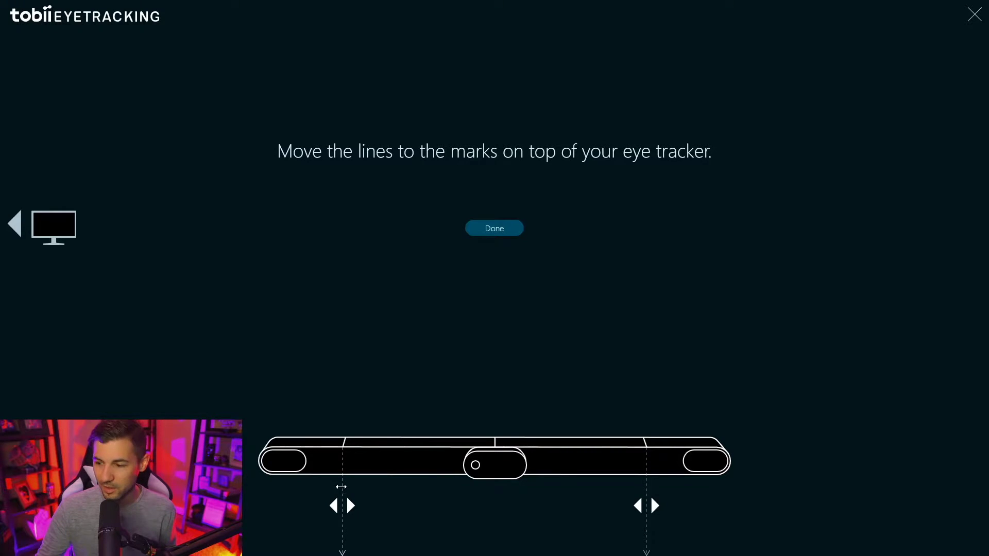
{"action": "mouse_move", "coordinate": [347, 488]}
{"action": "left_mouse_down"}
{"action": "mouse_move", "coordinate": [281, 485]}
{"action": "mouse_move", "coordinate": [304, 485]}
{"action": "left_mouse_up"}
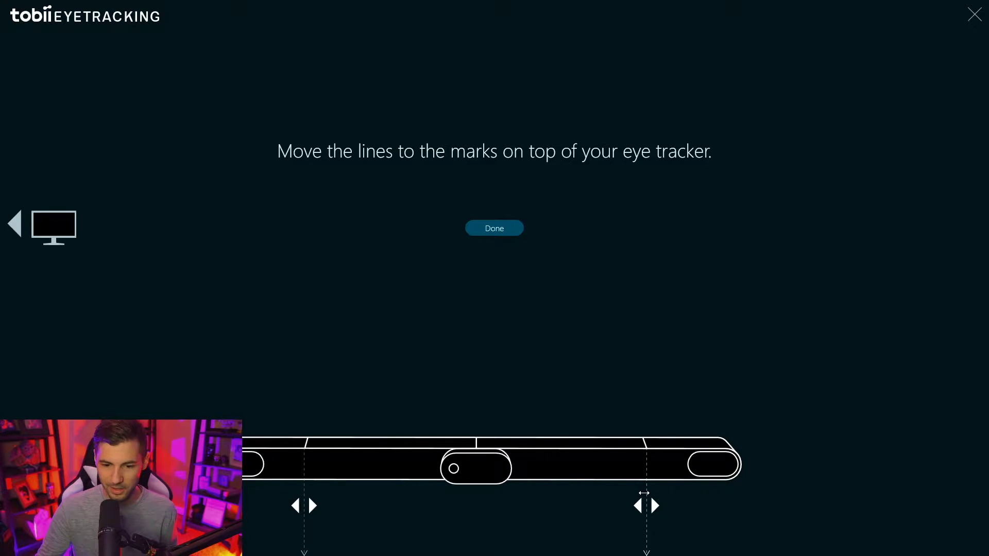
{"action": "left_click_drag", "start_coordinate": [644, 493], "coordinate": [667, 495]}
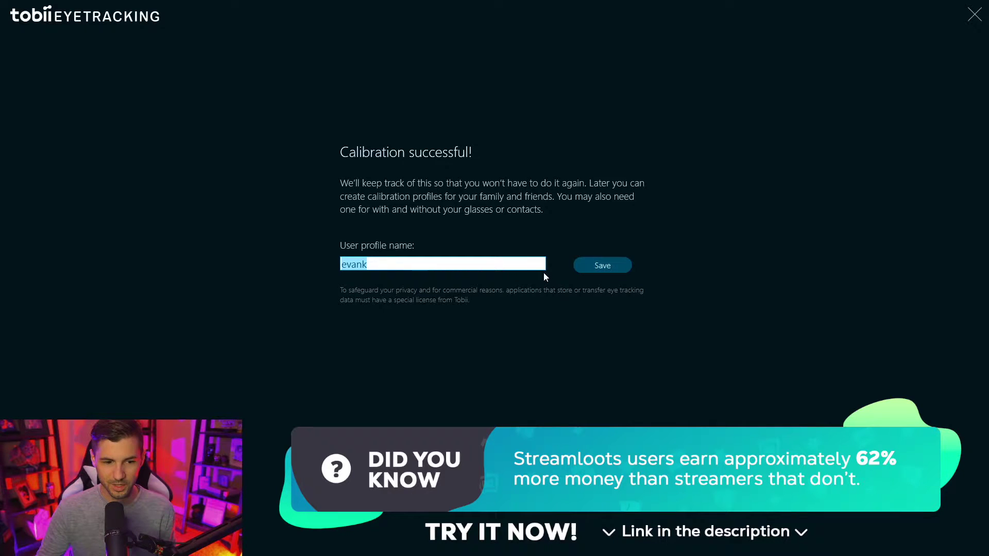
Save the new calibration profile and open the Assassin's Creed Valhalla game page.
{"action": "left_click", "coordinate": [596, 268]}
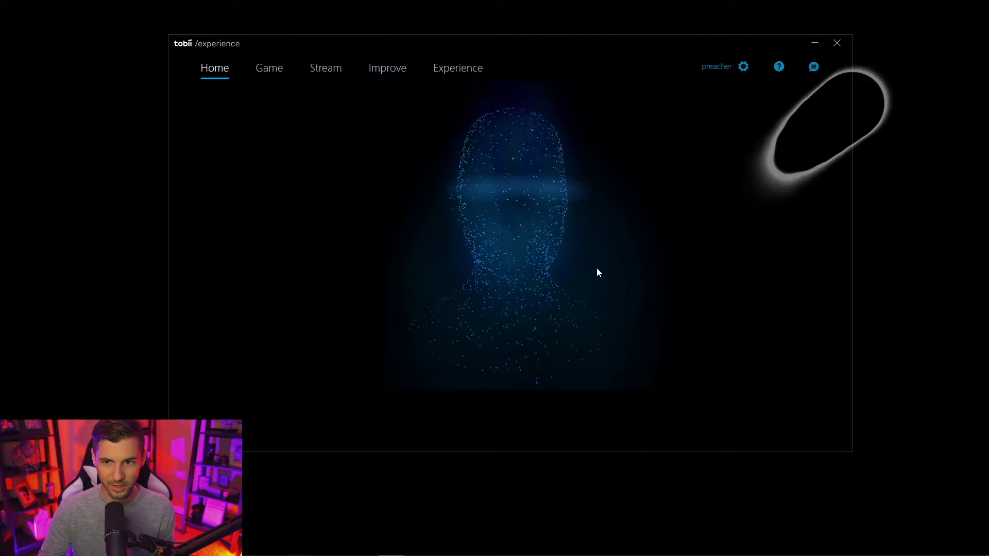
{"action": "left_click", "coordinate": [218, 69]}
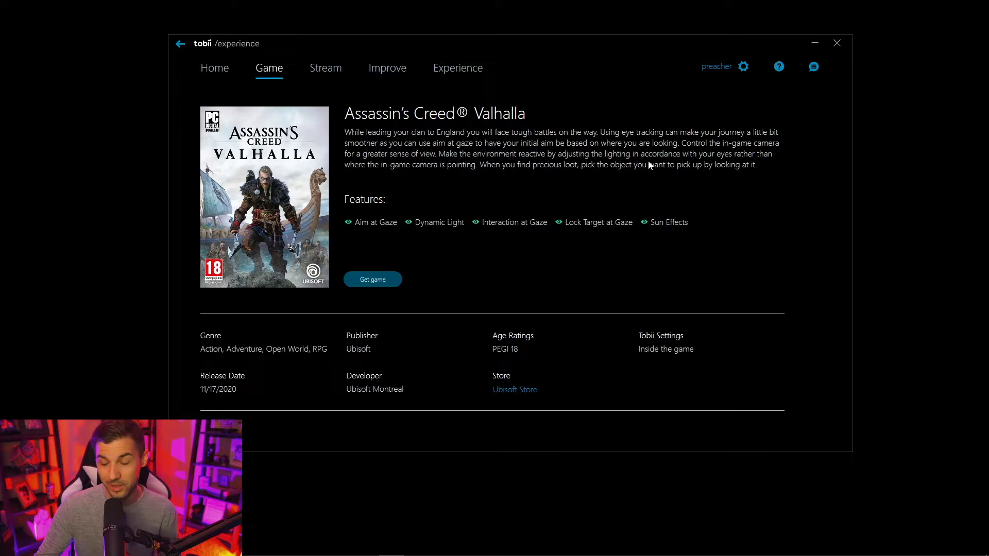
Go back to the game library and open the Stream page for Tobii Ghost.
{"action": "left_click", "coordinate": [179, 43]}
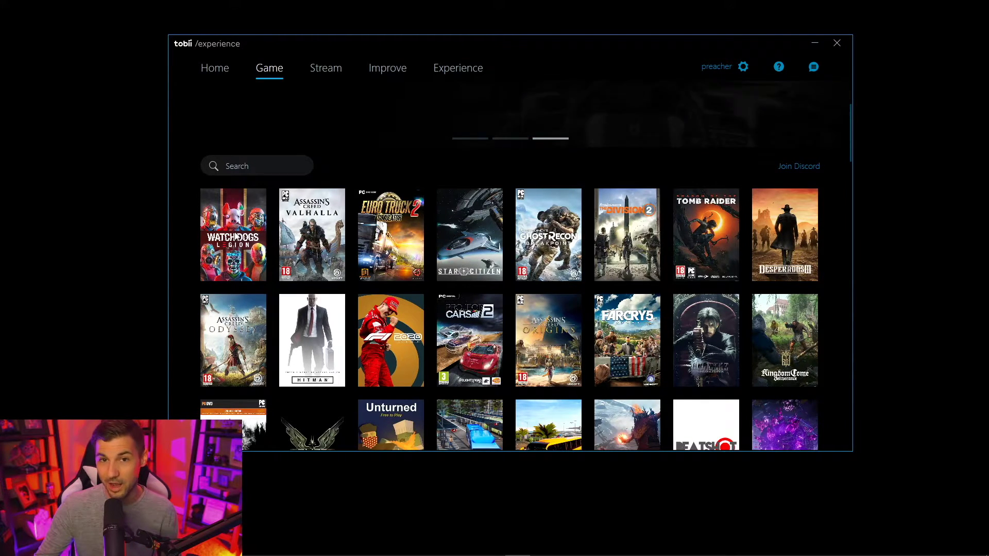
{"action": "left_click", "coordinate": [326, 67]}
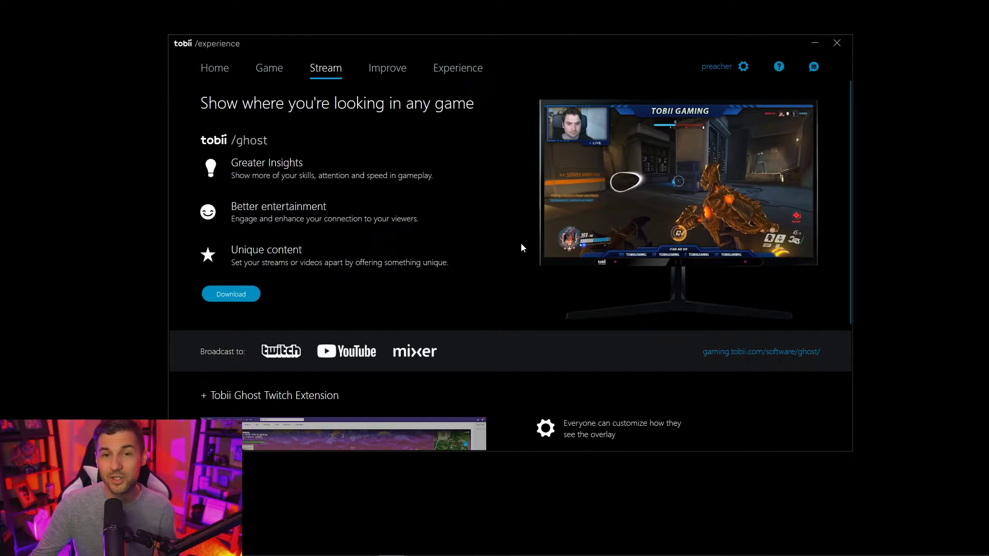
Download and install Tobii Ghost from the Stream page.
{"action": "scroll", "coordinate": [521, 248], "scroll_direction": "down", "scroll_amount": 4}
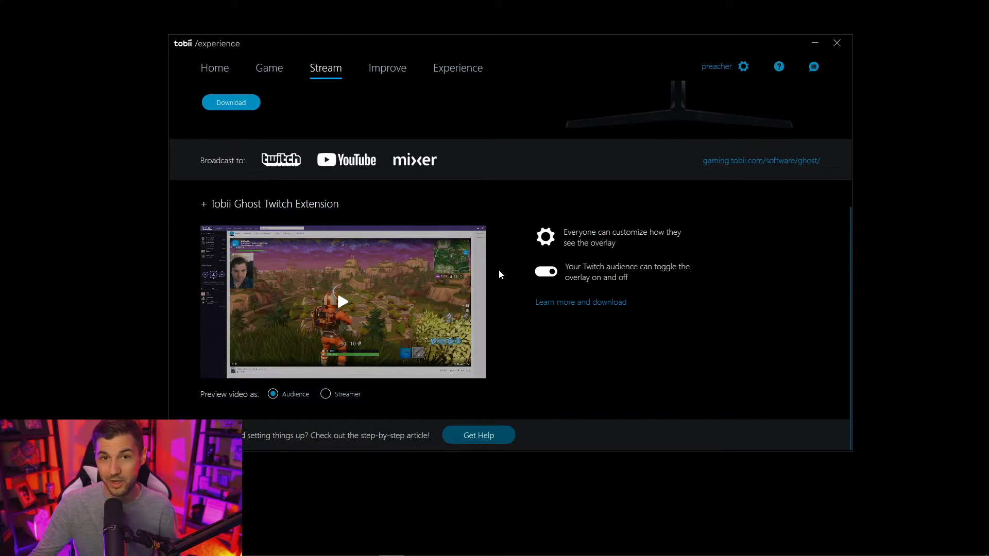
{"action": "scroll", "coordinate": [518, 275], "scroll_direction": "up", "scroll_amount": 4}
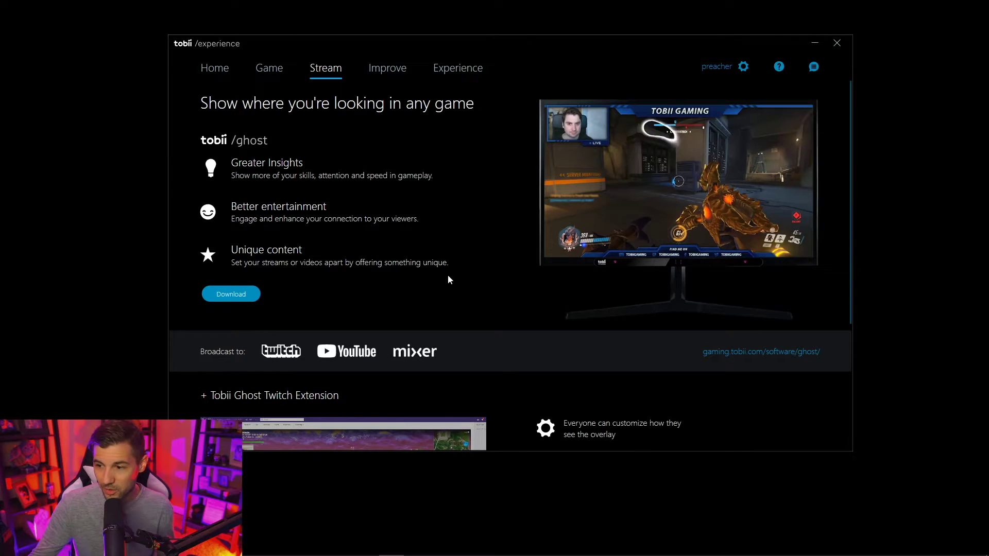
{"action": "left_click", "coordinate": [229, 295]}
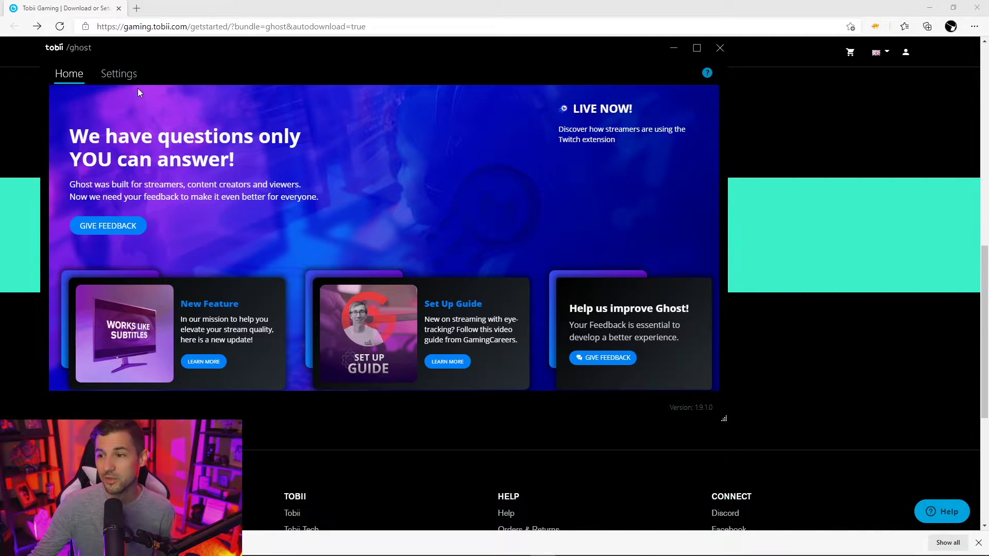
In Ghost's settings, embed the gaze overlay into content and turn on the live preview.
{"action": "left_click", "coordinate": [114, 75]}
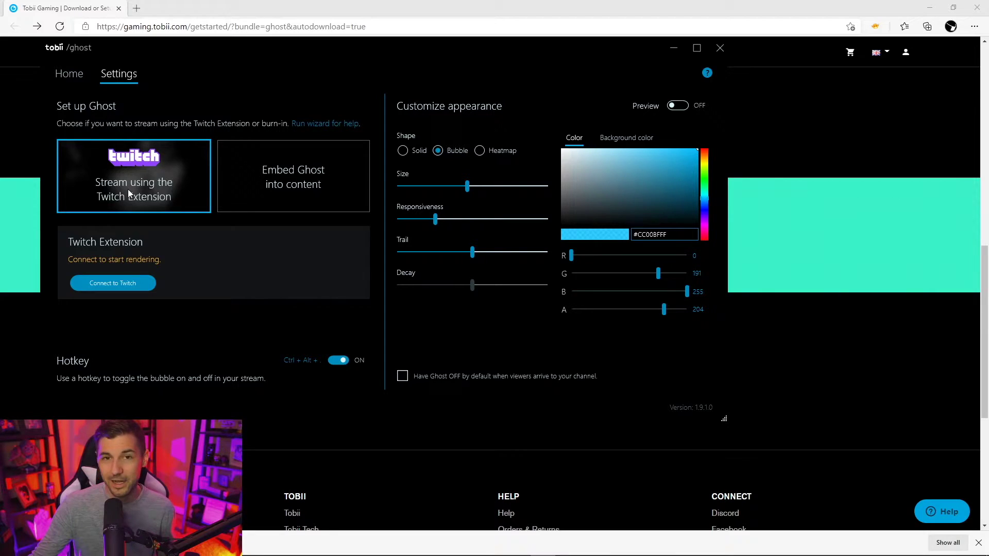
{"action": "left_click", "coordinate": [301, 179]}
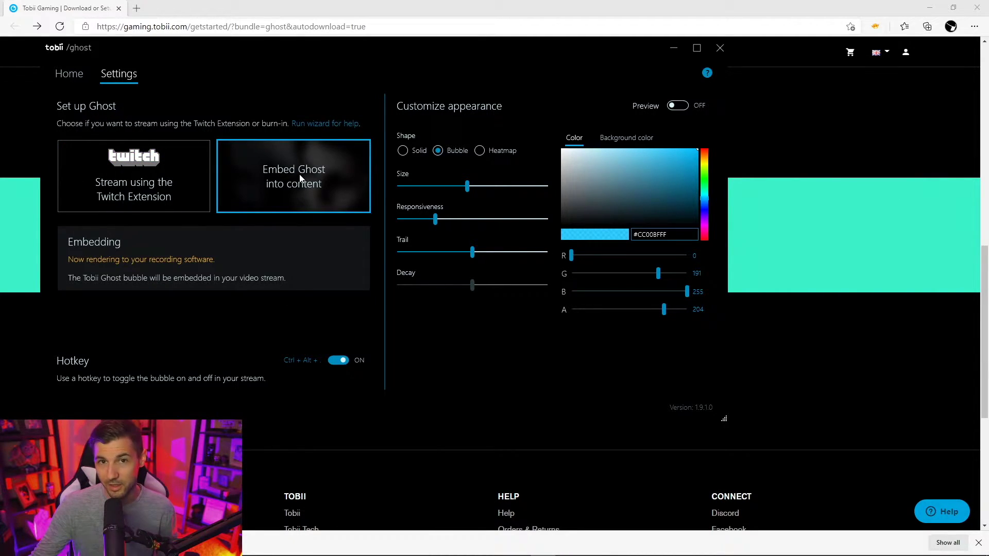
{"action": "left_click", "coordinate": [403, 150]}
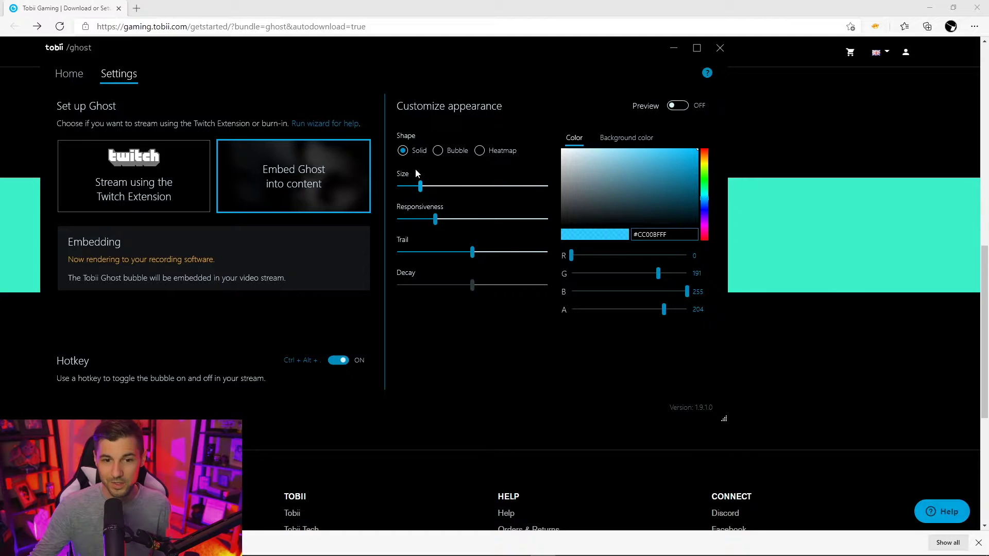
{"action": "left_click", "coordinate": [680, 107]}
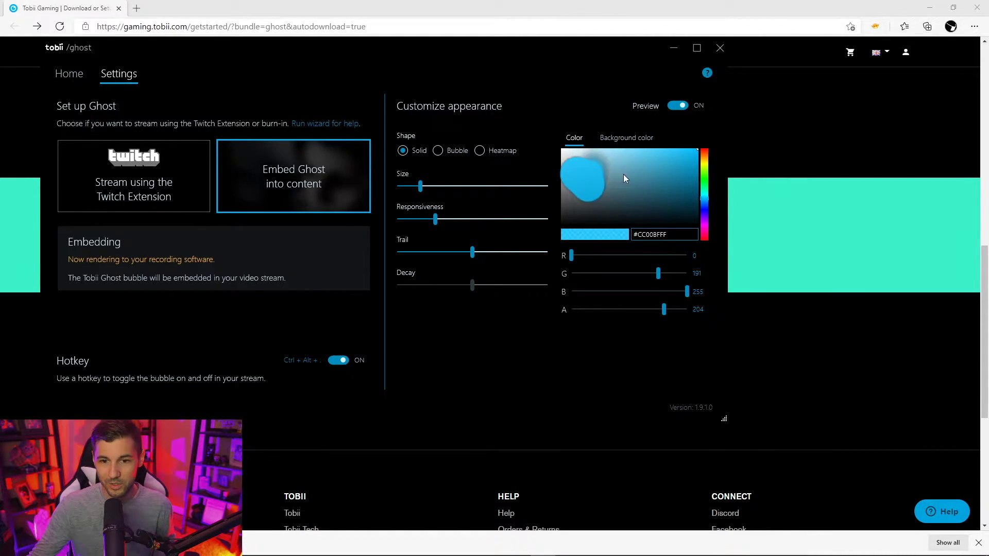
Colour the overlay red #CCD61317 and use a larger bubble shape.
{"action": "left_click_drag", "start_coordinate": [633, 175], "coordinate": [705, 237]}
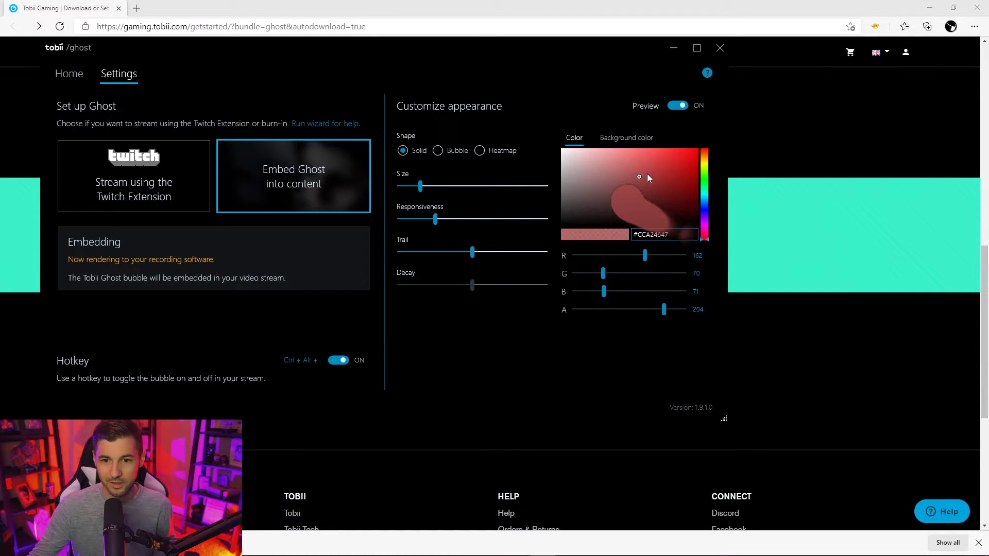
{"action": "left_click_drag", "start_coordinate": [647, 174], "coordinate": [686, 161]}
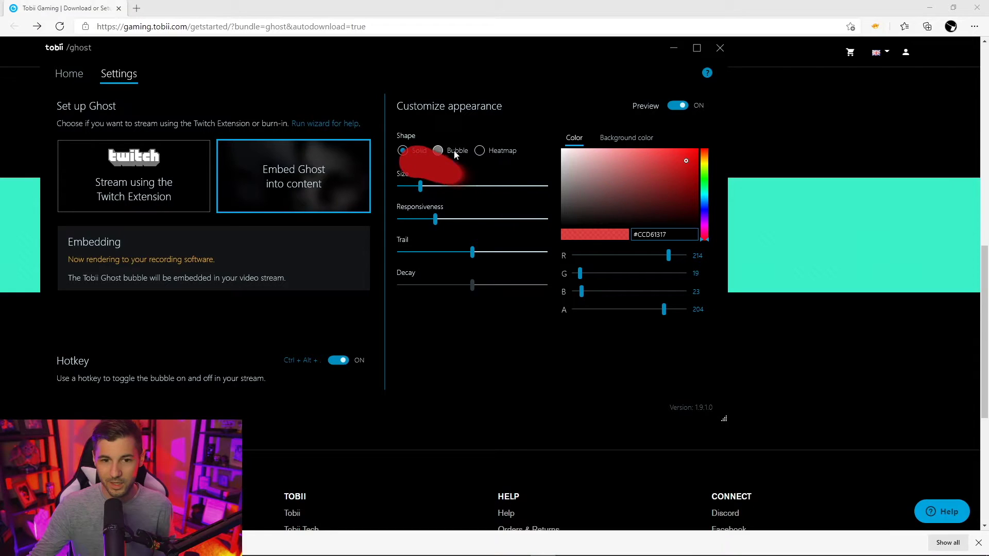
{"action": "left_click", "coordinate": [438, 150]}
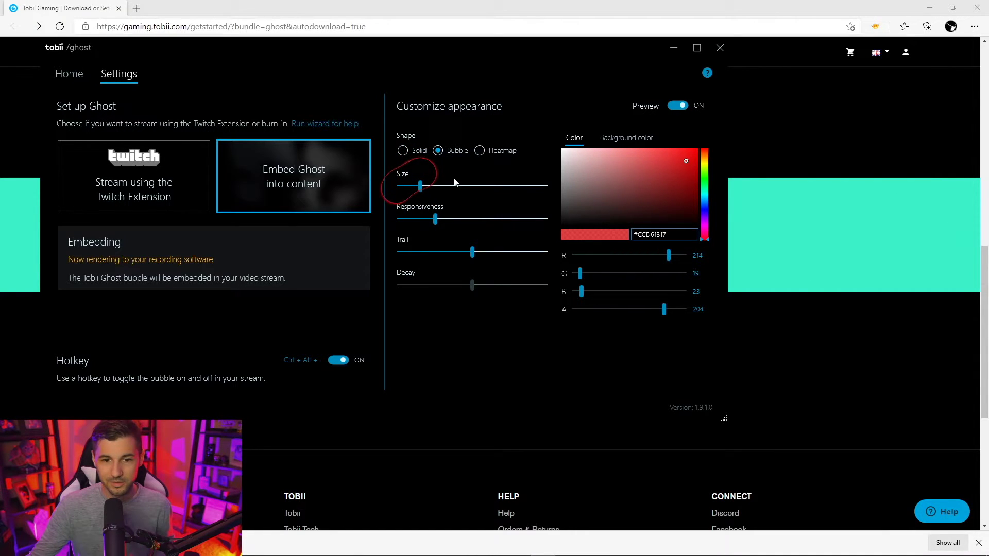
{"action": "left_click_drag", "start_coordinate": [420, 186], "coordinate": [480, 193]}
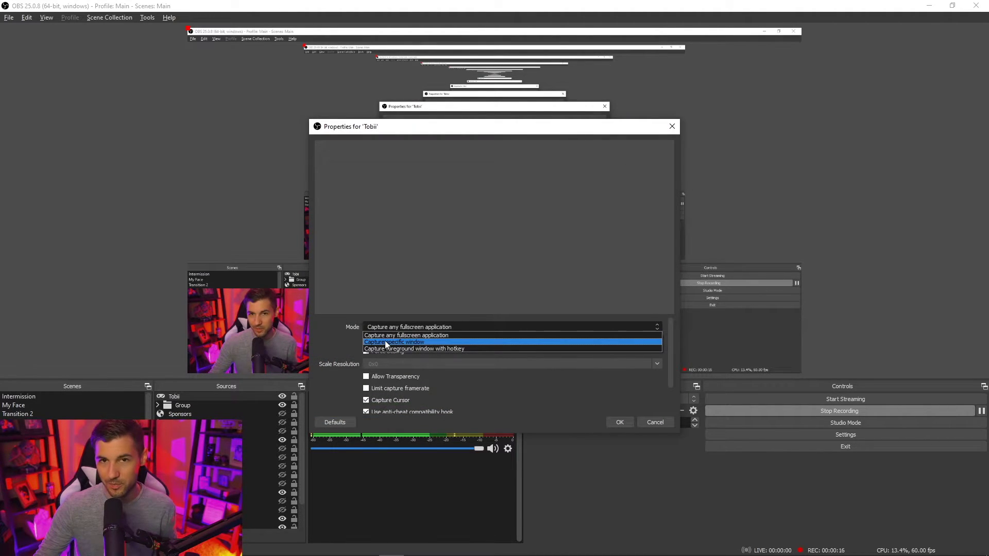
Set the 'Tobii' capture source Mode to Capture specific window and list the available windows.
{"action": "left_click", "coordinate": [388, 341]}
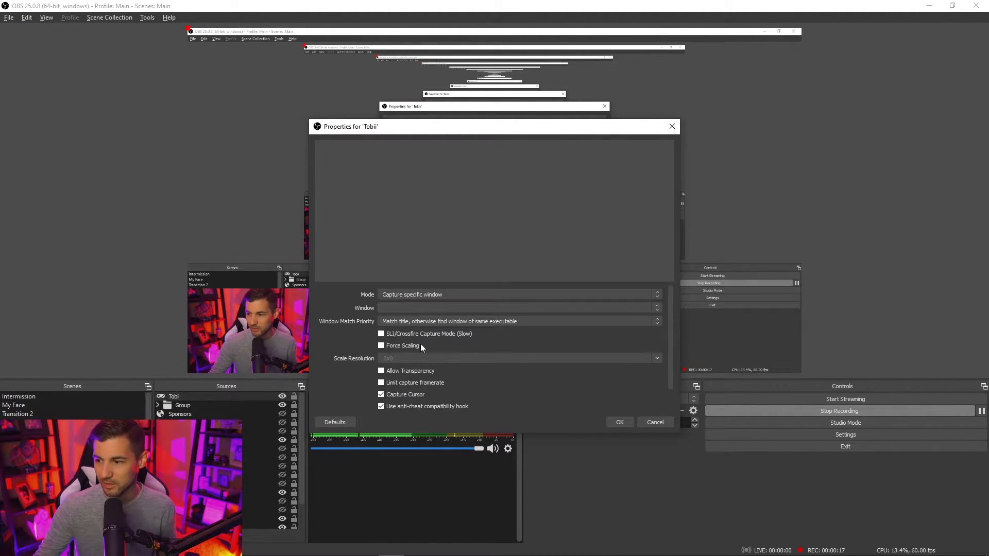
{"action": "left_click", "coordinate": [393, 307]}
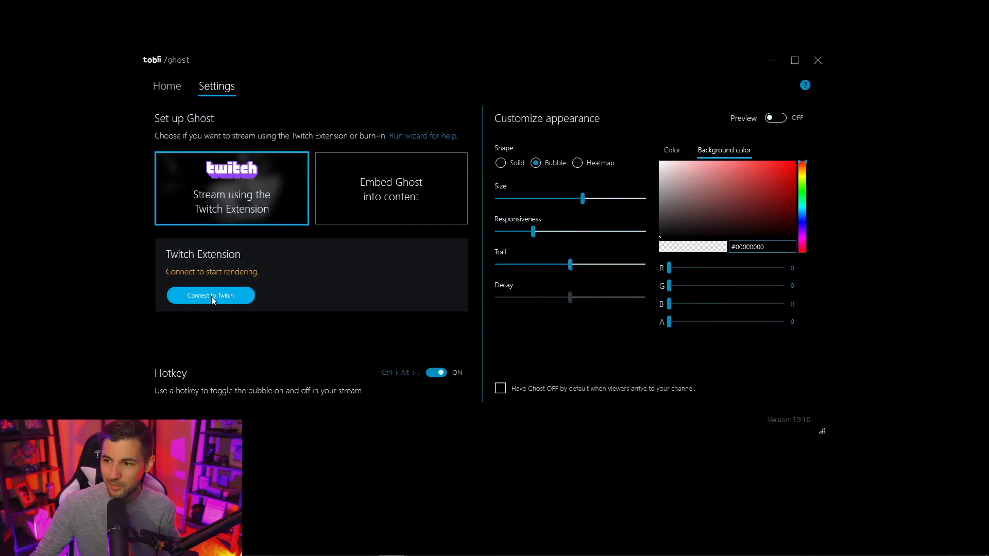
Connect Tobii Ghost to the Twitch account via the Twitch Extension.
{"action": "left_click", "coordinate": [216, 295]}
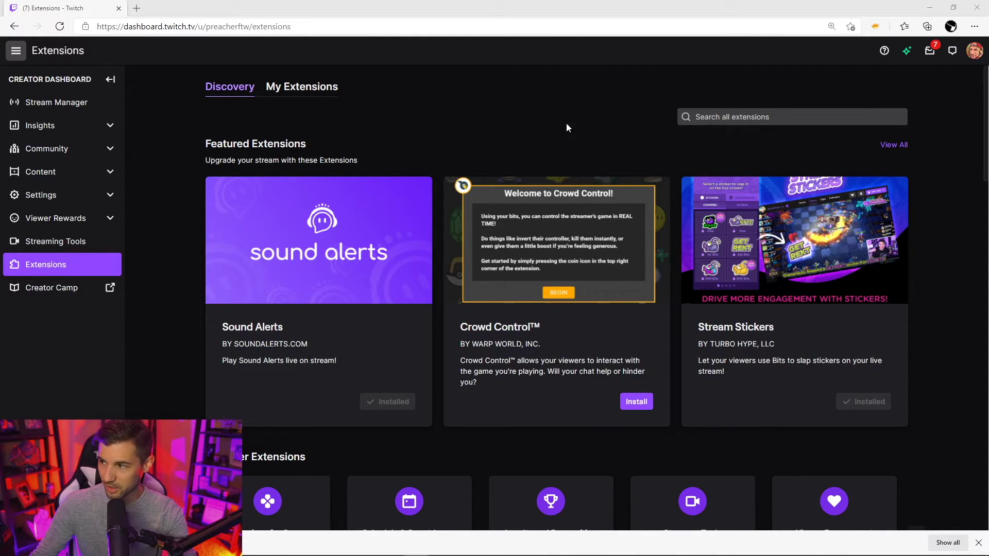
Search the Twitch extensions for 'tobii' and install Tobii Ghost - Eye Tracking.
{"action": "left_click", "coordinate": [793, 117]}
{"action": "type", "text": "tob"}
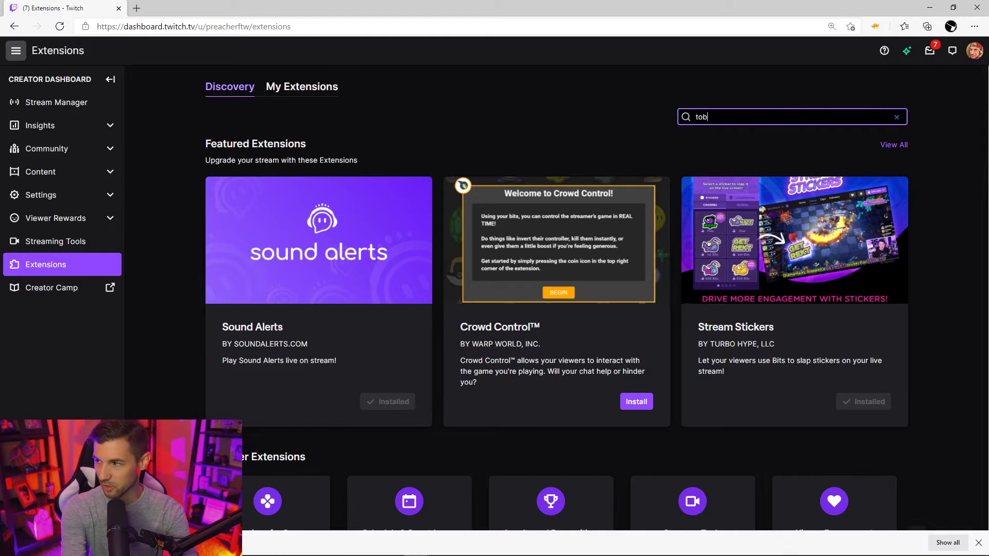
{"action": "type", "text": "ii"}
{"action": "key", "text": "Return"}
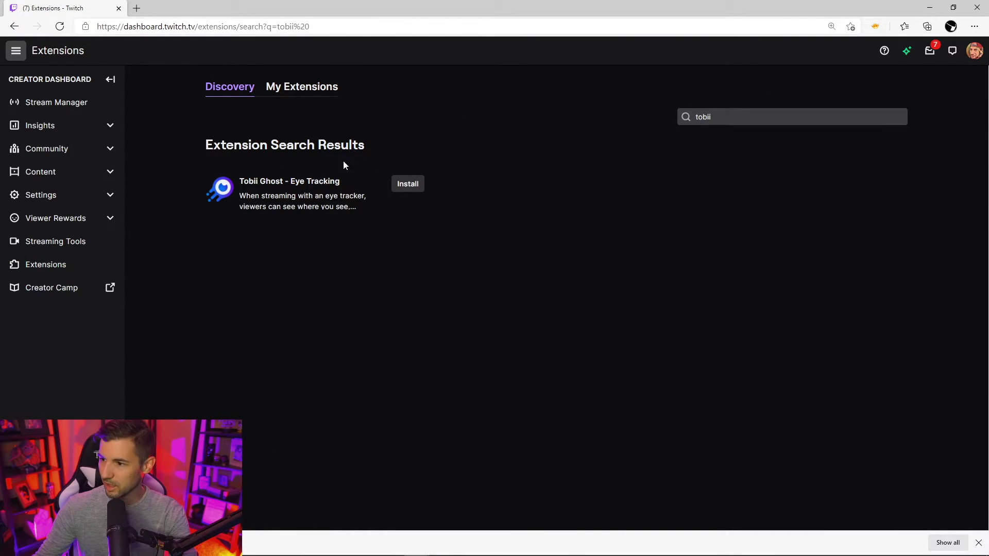
{"action": "left_click", "coordinate": [408, 185]}
{"action": "left_click", "coordinate": [420, 198]}
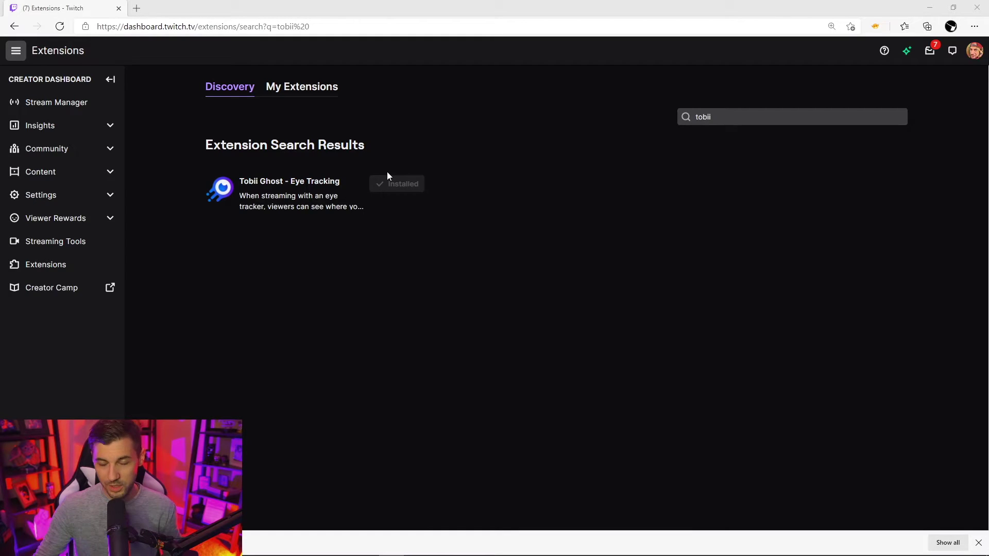
Activate Tobii Ghost from My Extensions as Overlay 1.
{"action": "left_click", "coordinate": [304, 90]}
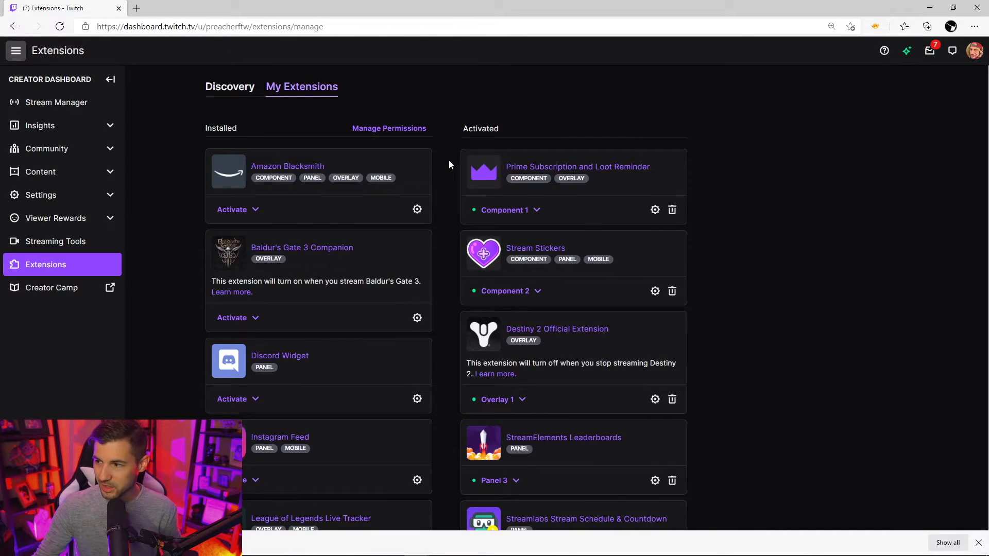
{"action": "scroll", "coordinate": [436, 186], "scroll_direction": "down", "scroll_amount": 6}
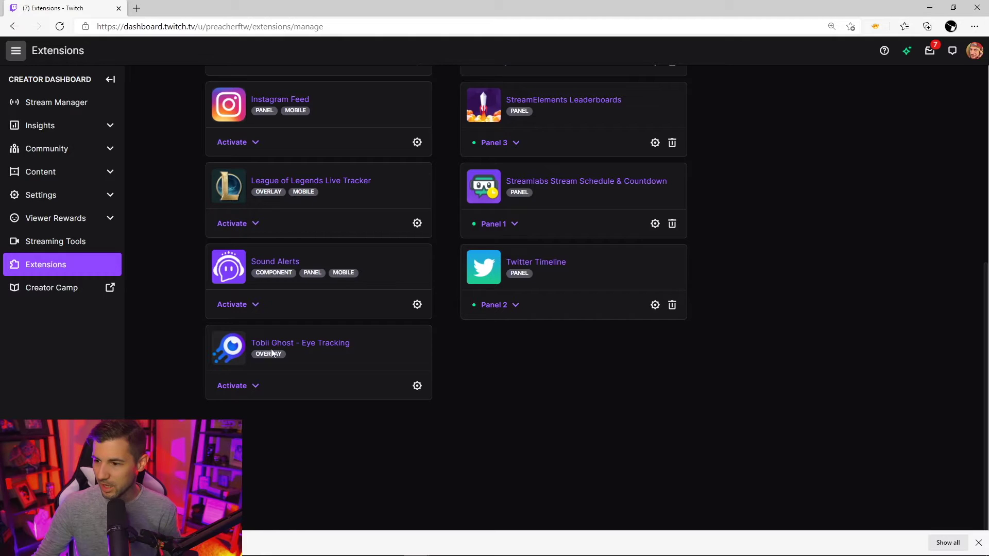
{"action": "left_click", "coordinate": [256, 387]}
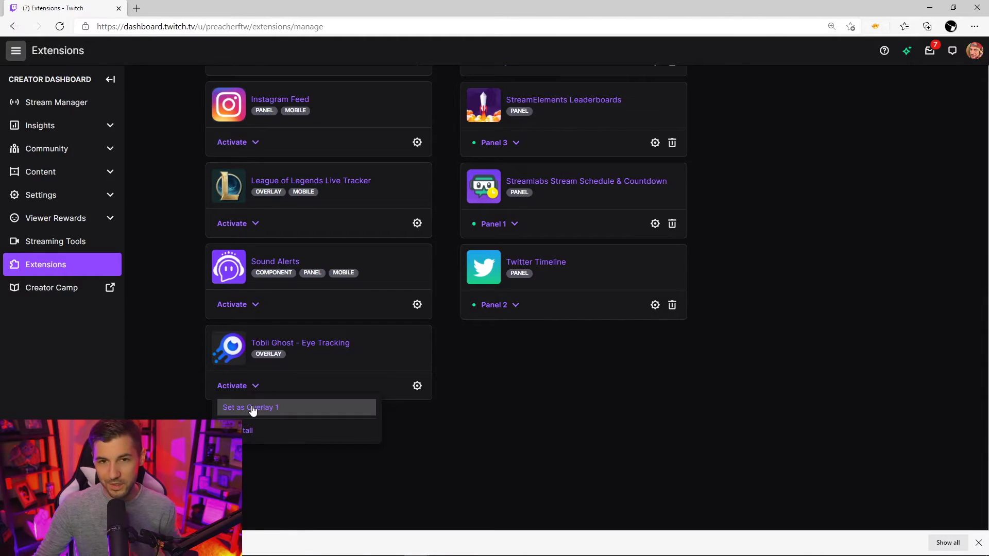
{"action": "left_click", "coordinate": [253, 409]}
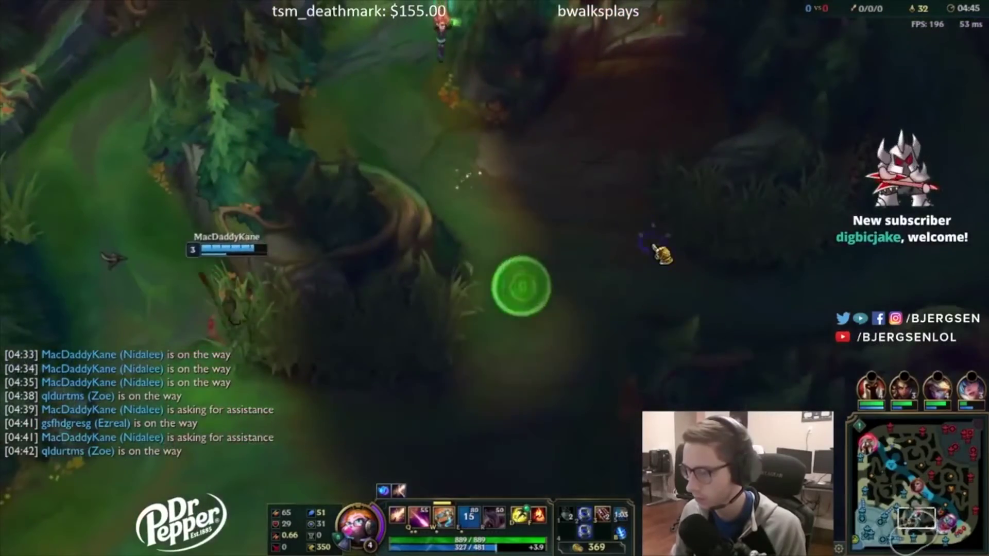
{"action": "key", "text": "space"}
{"action": "right_click", "coordinate": [716, 336]}
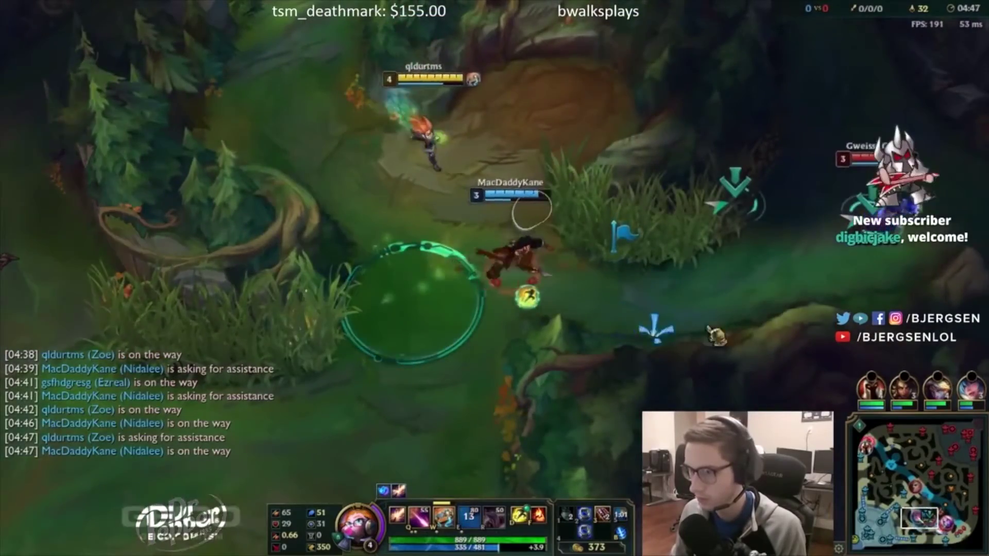
{"action": "right_click", "coordinate": [722, 309]}
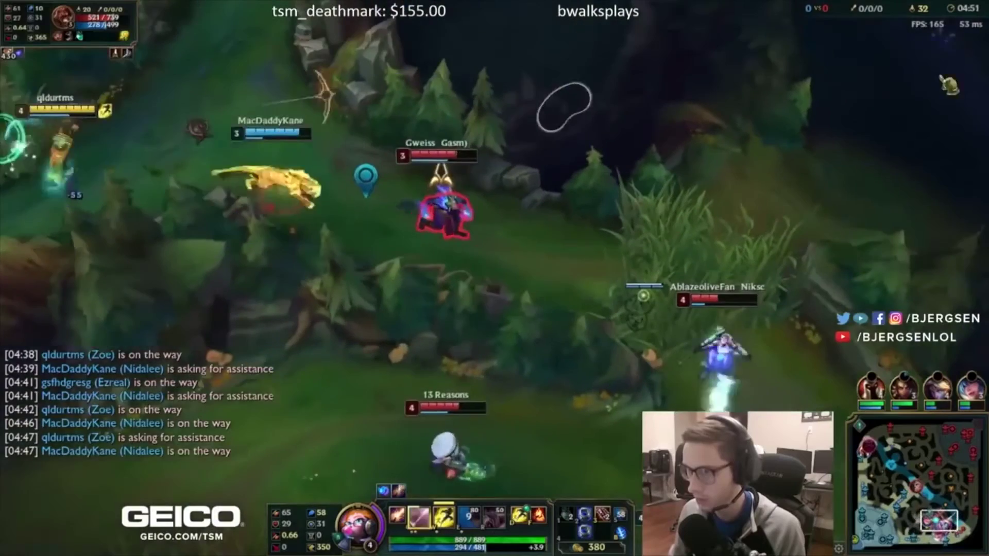
{"action": "right_click", "coordinate": [768, 260]}
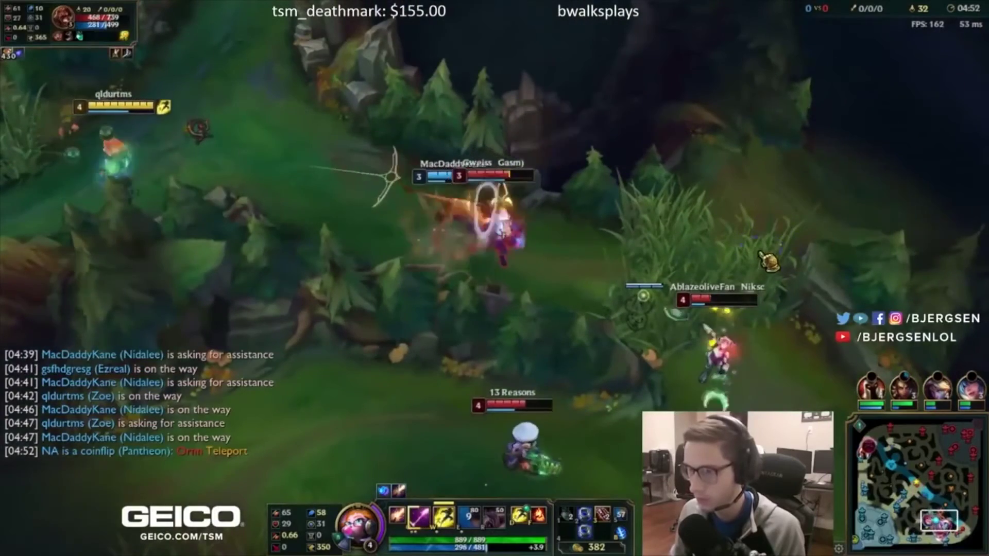